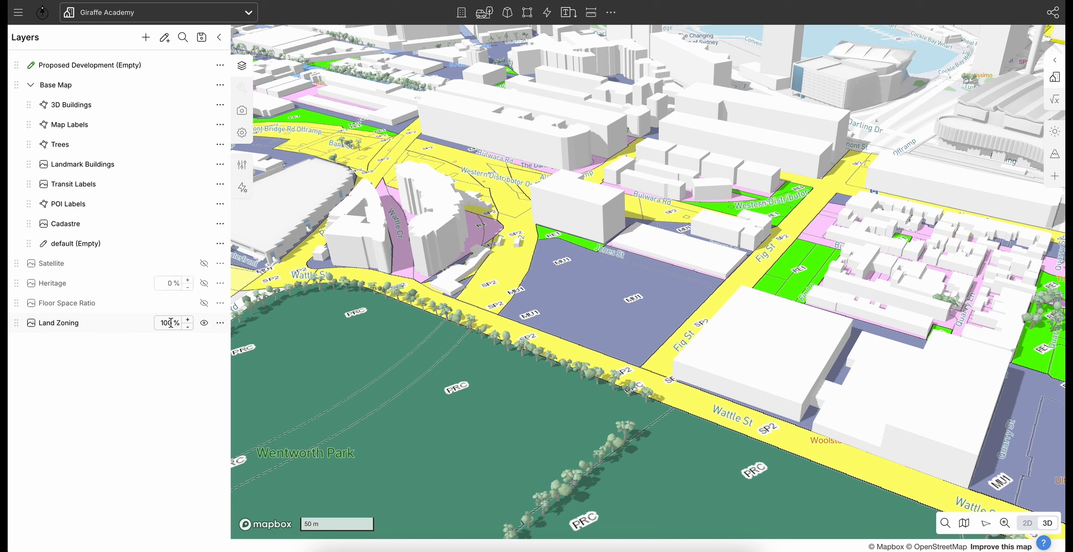
Set the Land Zoning layer's opacity to 95% and view the site at Wattle St and Fig St
{"action": "left_click_drag", "start_coordinate": [166, 322], "coordinate": [125, 322]}
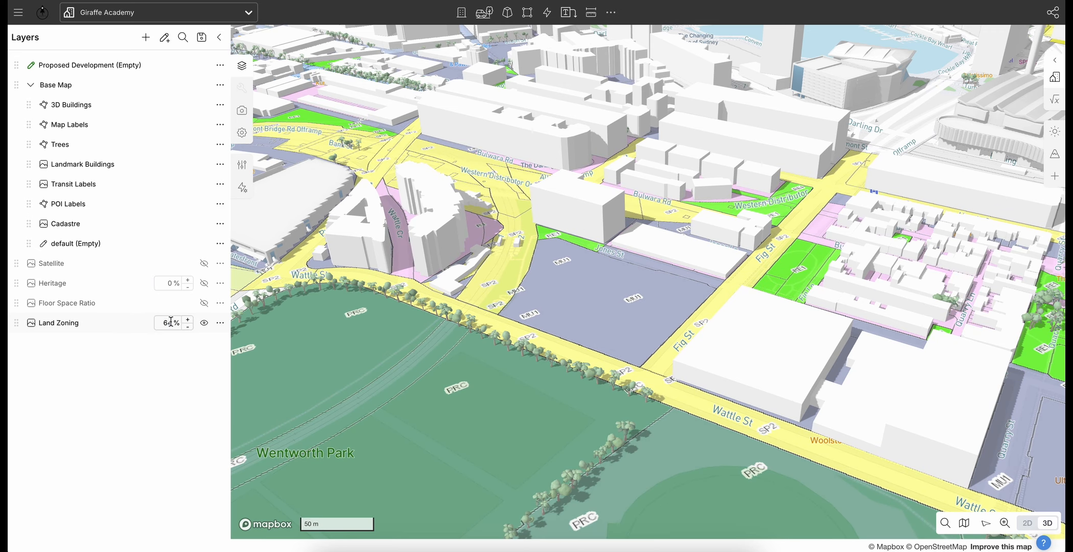
{"action": "type", "text": "95"}
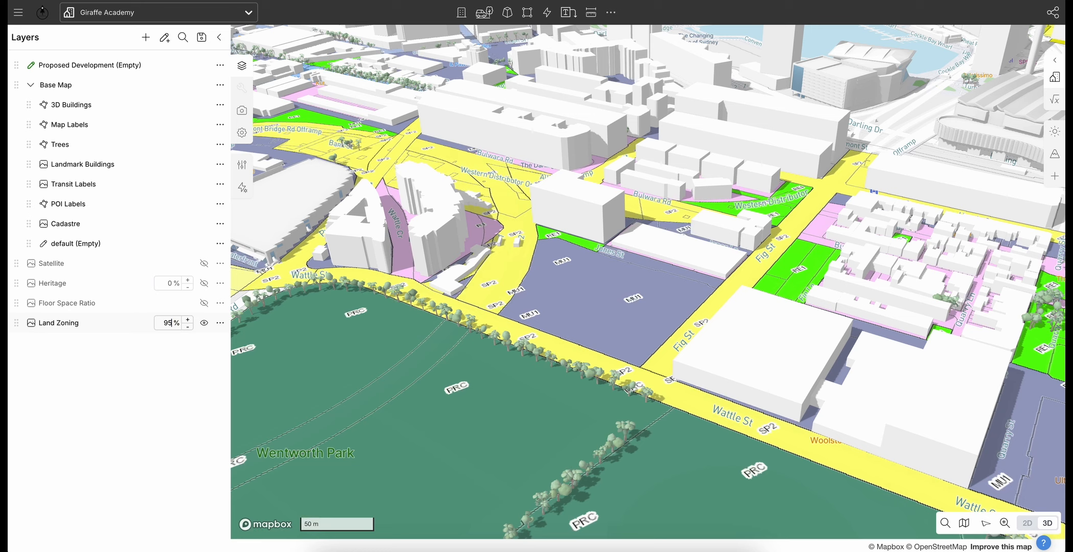
{"action": "left_click", "coordinate": [137, 350]}
{"action": "scroll", "coordinate": [671, 291], "scroll_direction": "up", "scroll_amount": 3}
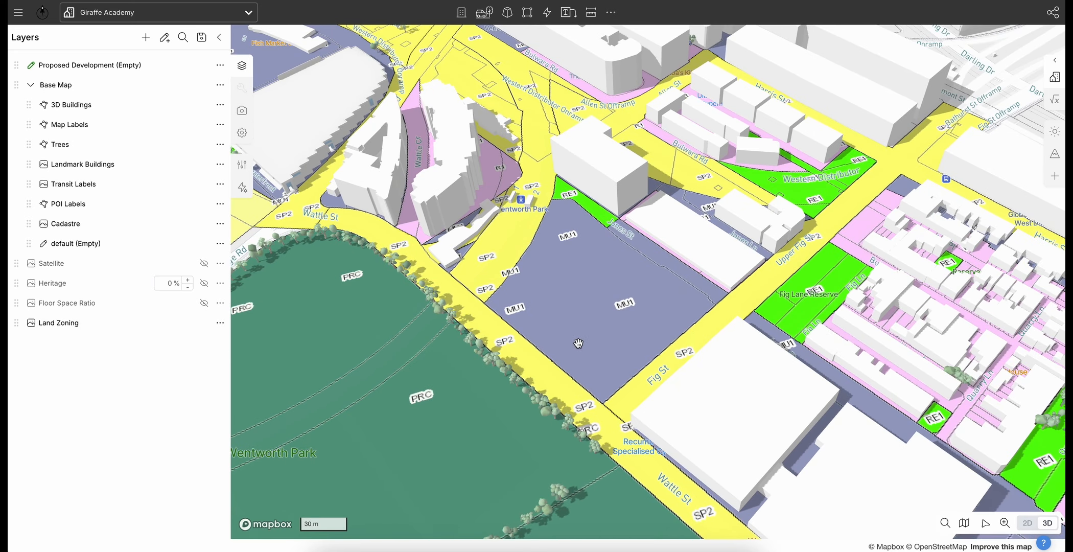
{"action": "mouse_move", "coordinate": [596, 329]}
{"action": "right_mouse_down"}
{"action": "mouse_move", "coordinate": [572, 328]}
{"action": "mouse_move", "coordinate": [590, 327]}
{"action": "right_mouse_up"}
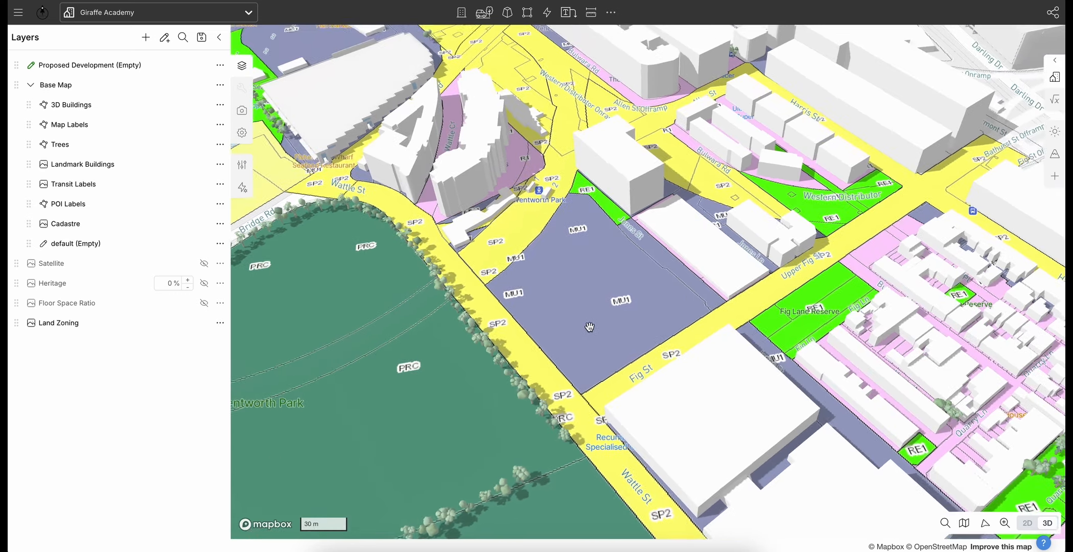
{"action": "right_click_drag", "start_coordinate": [601, 280], "coordinate": [613, 343]}
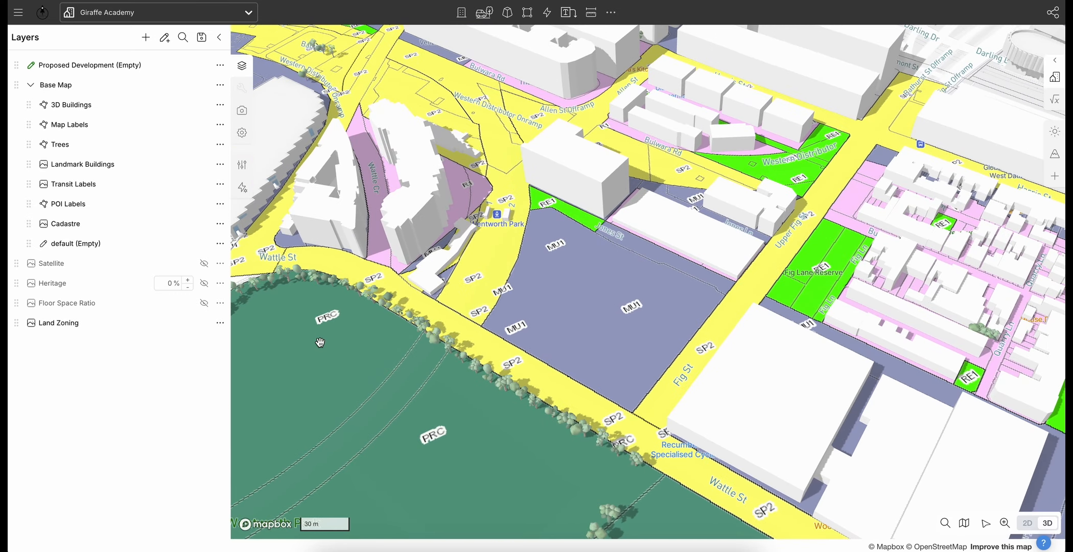
Group the Land Zoning and Floor Space Ratio layers together and name the group LEP Controls
{"action": "mouse_move", "coordinate": [161, 325]}
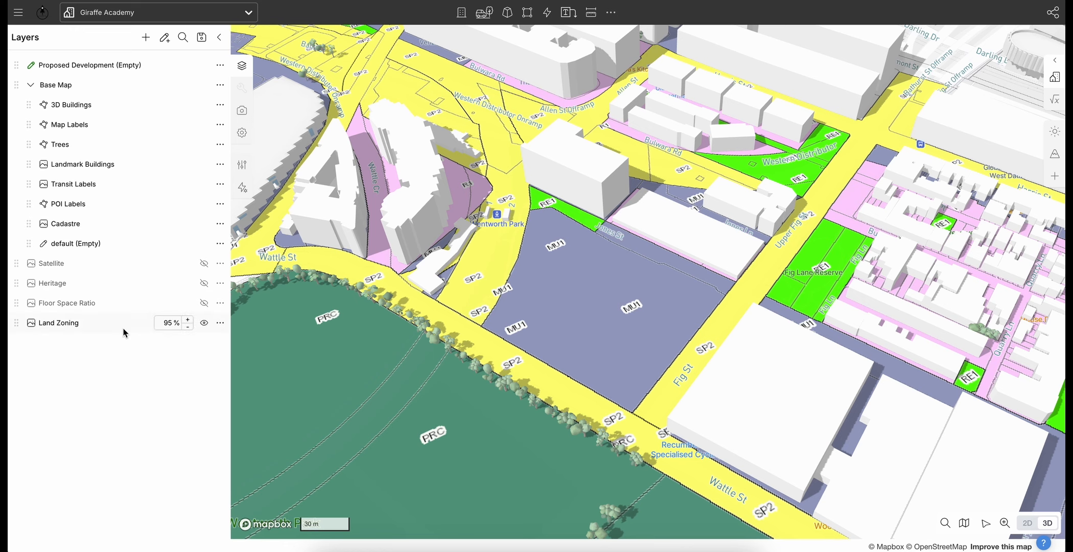
{"action": "left_click_drag", "start_coordinate": [16, 323], "coordinate": [27, 305]}
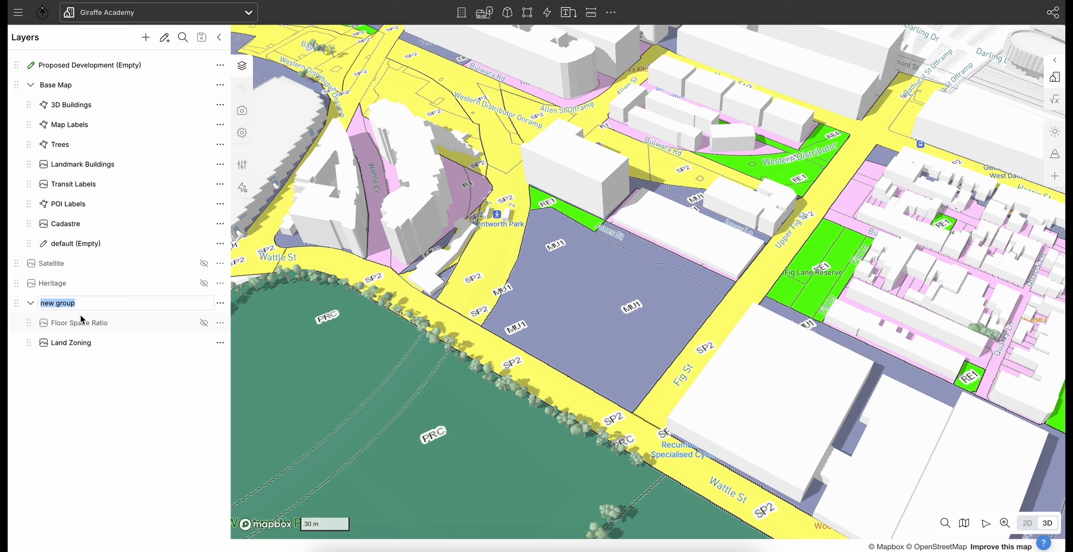
{"action": "type", "text": "LEP Controls"}
{"action": "left_click", "coordinate": [122, 384]}
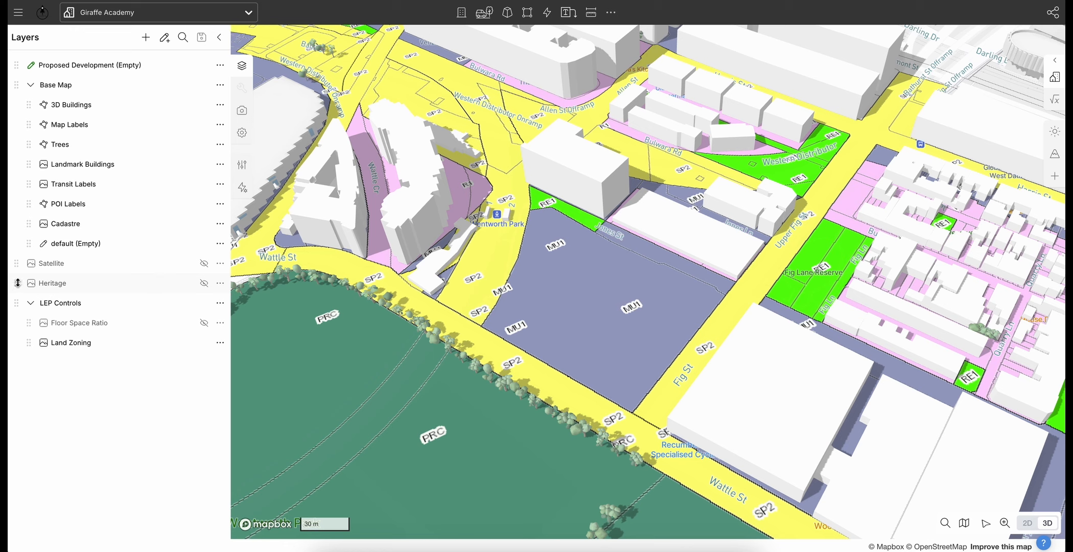
Move the Heritage layer into the LEP Controls group and collapse that group
{"action": "left_click_drag", "start_coordinate": [20, 284], "coordinate": [48, 324]}
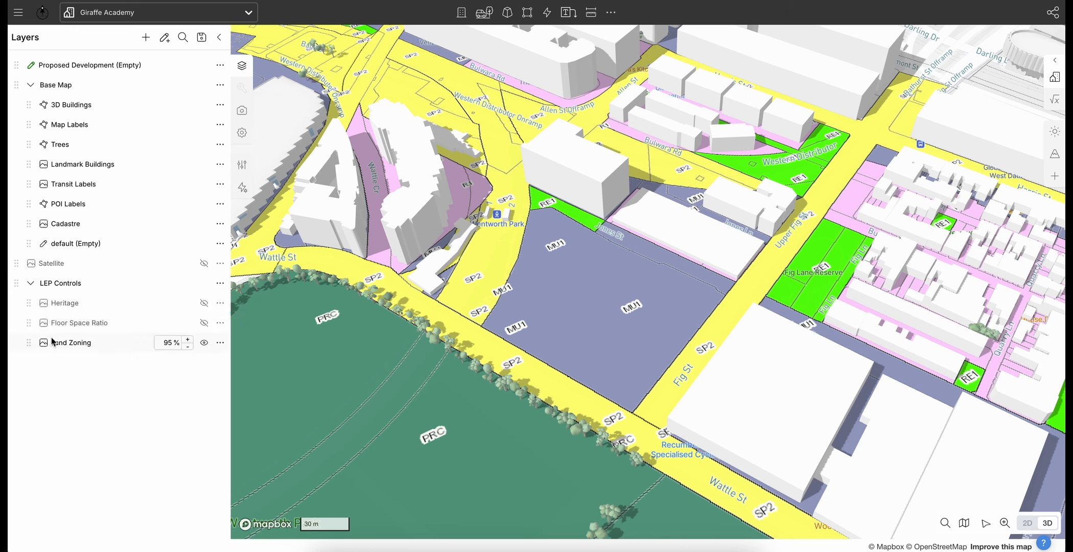
{"action": "left_click", "coordinate": [31, 283]}
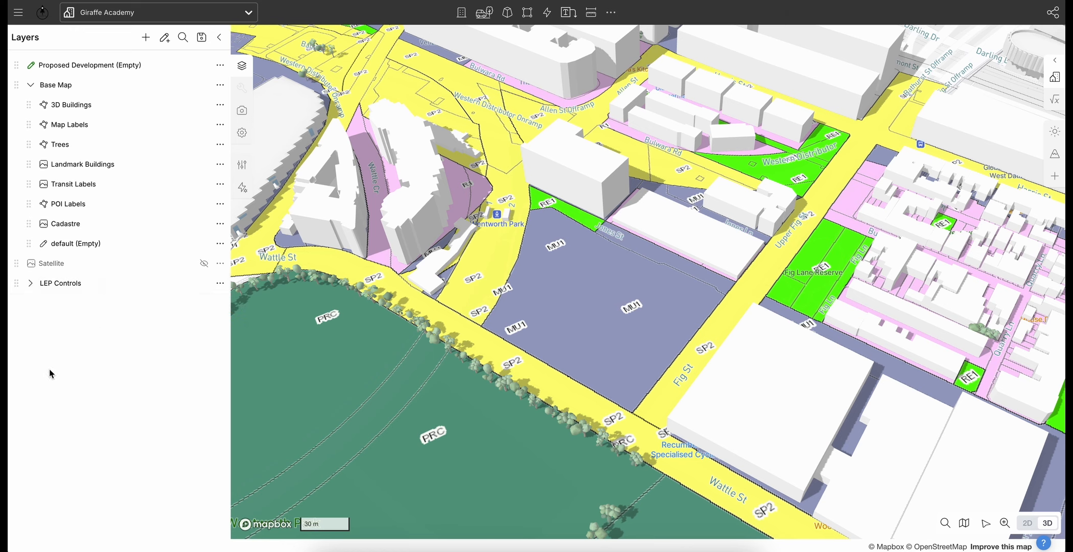
{"action": "left_click", "coordinate": [31, 85]}
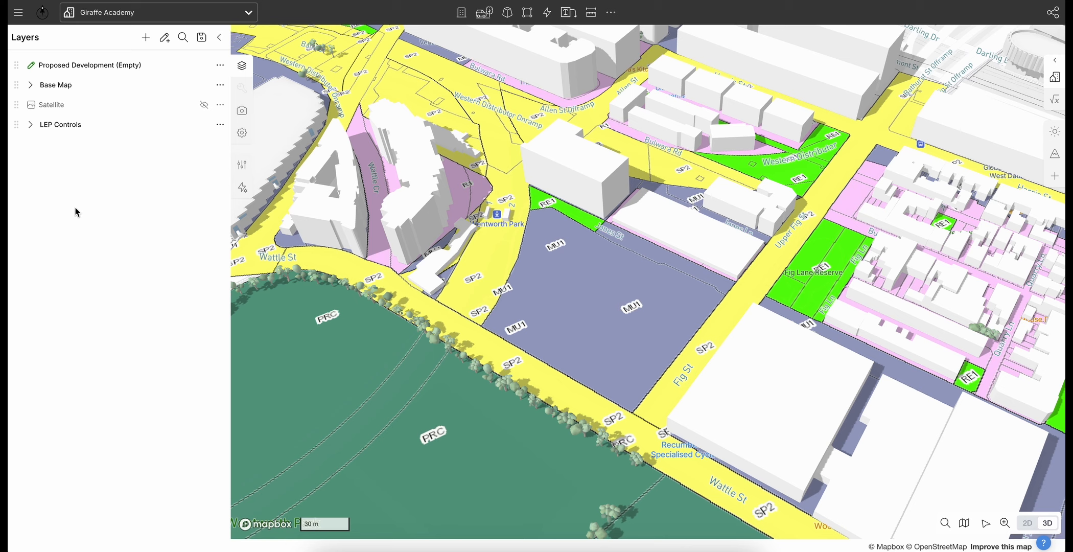
{"action": "left_click", "coordinate": [31, 84]}
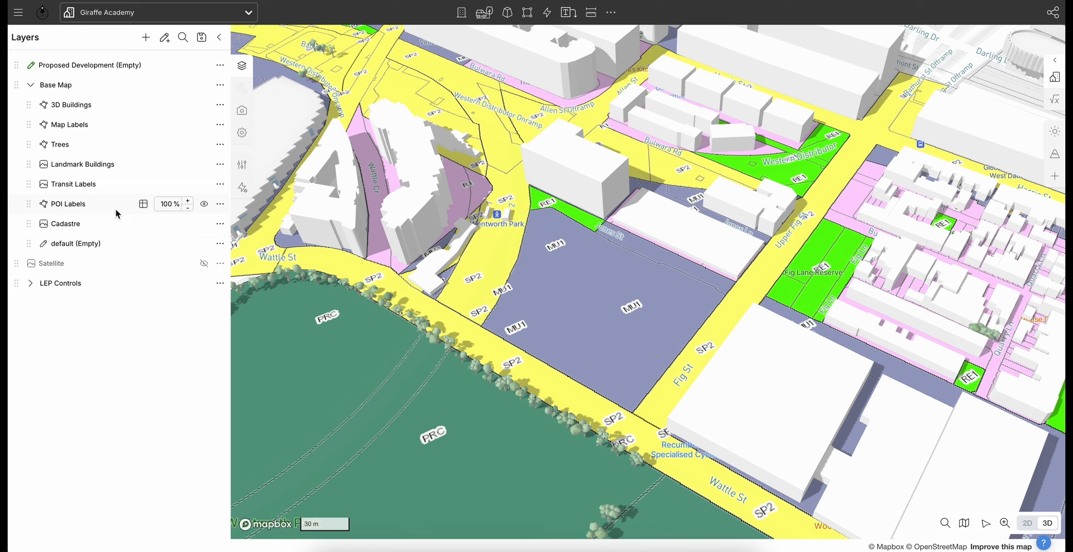
Search the layers for "trees" and clear the search
{"action": "left_click", "coordinate": [188, 39]}
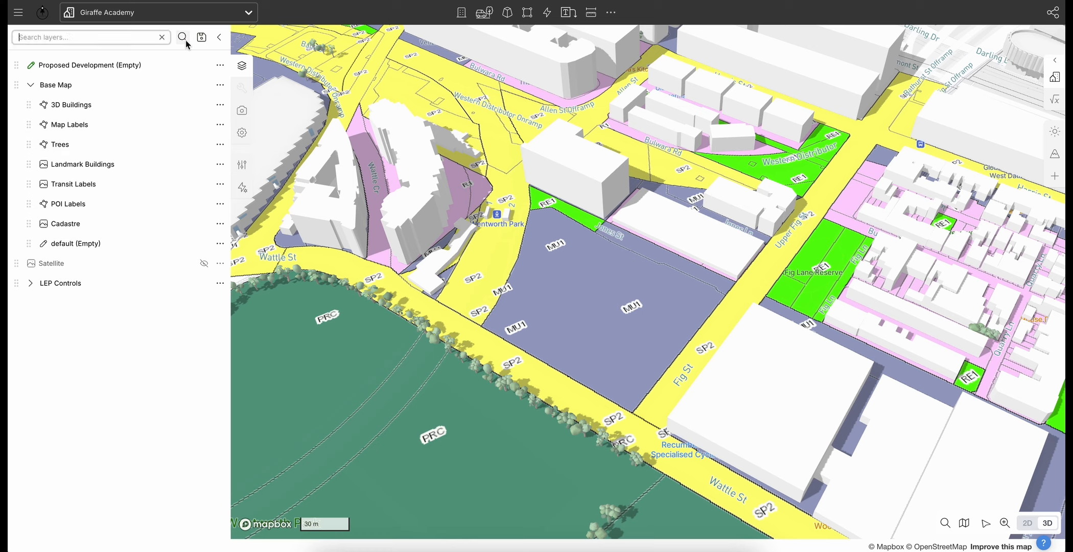
{"action": "type", "text": "trees"}
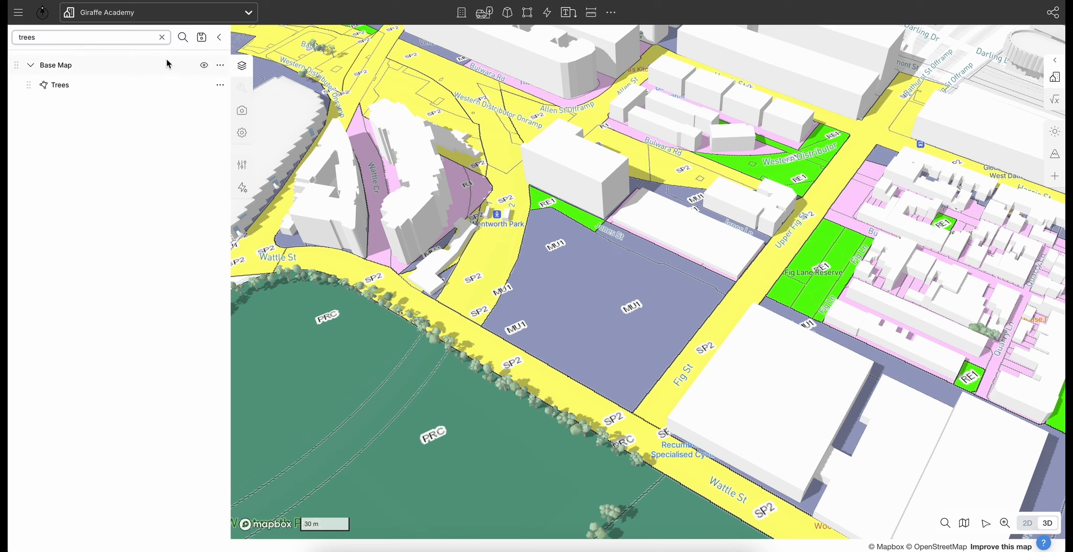
{"action": "left_click", "coordinate": [162, 38]}
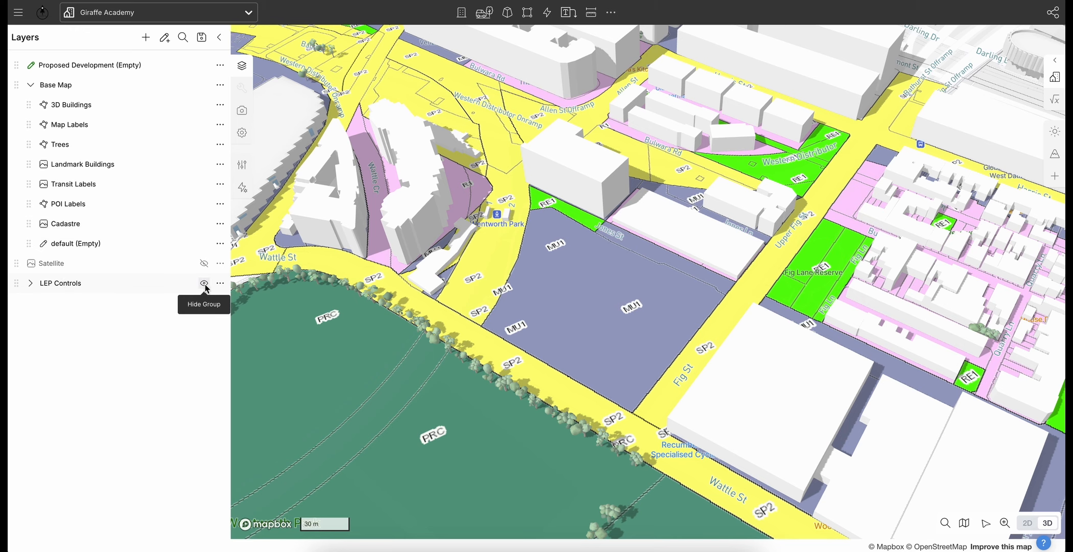
Hide the whole LEP Controls group and save the layer changes
{"action": "left_click", "coordinate": [204, 284]}
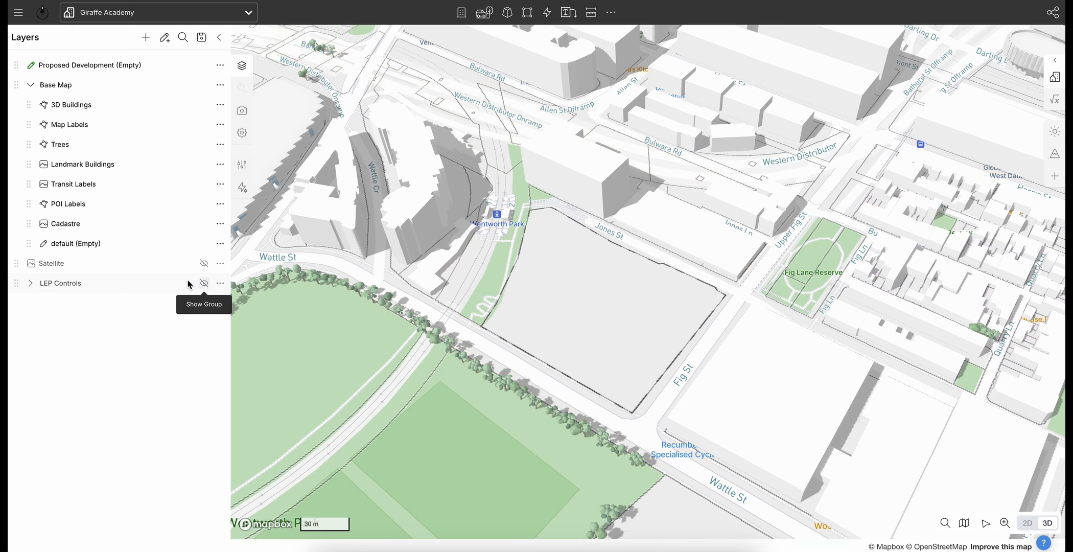
{"action": "left_click", "coordinate": [201, 38]}
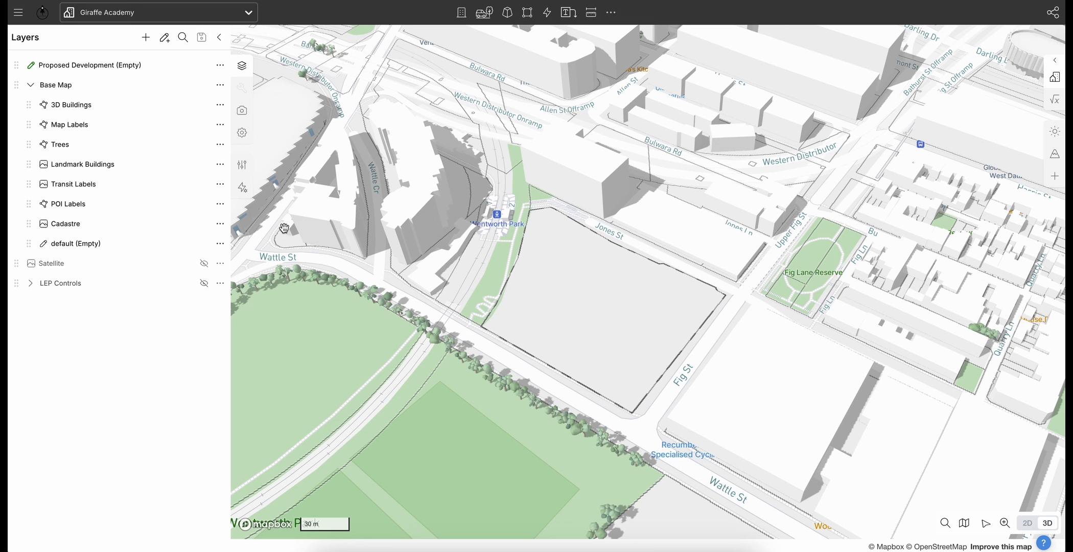
Open the 3D Buildings layer's lens table and add a geometry filter that excludes features inside a boundary
{"action": "scroll", "coordinate": [459, 239], "scroll_direction": "down", "scroll_amount": 3}
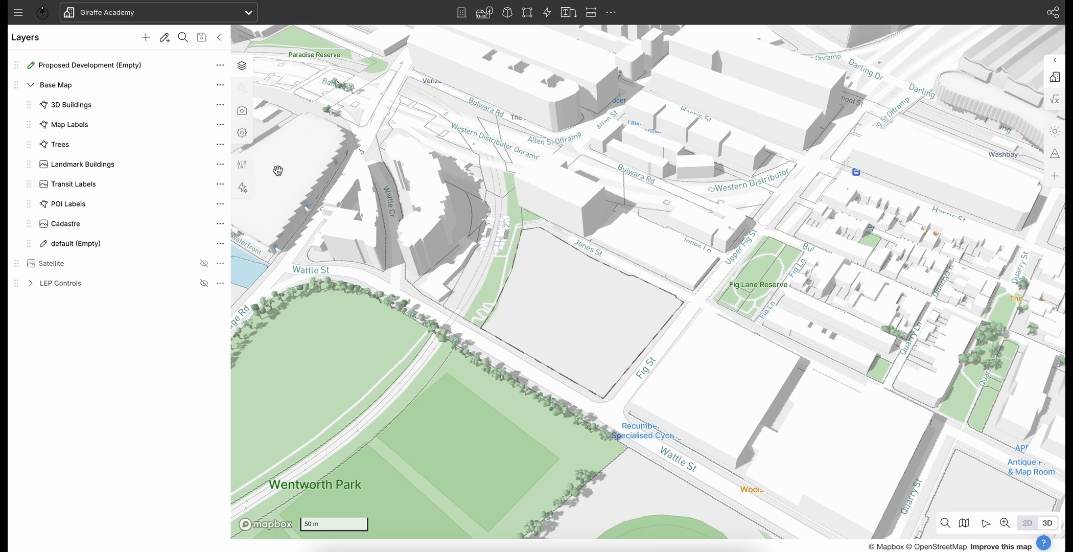
{"action": "mouse_move", "coordinate": [67, 107]}
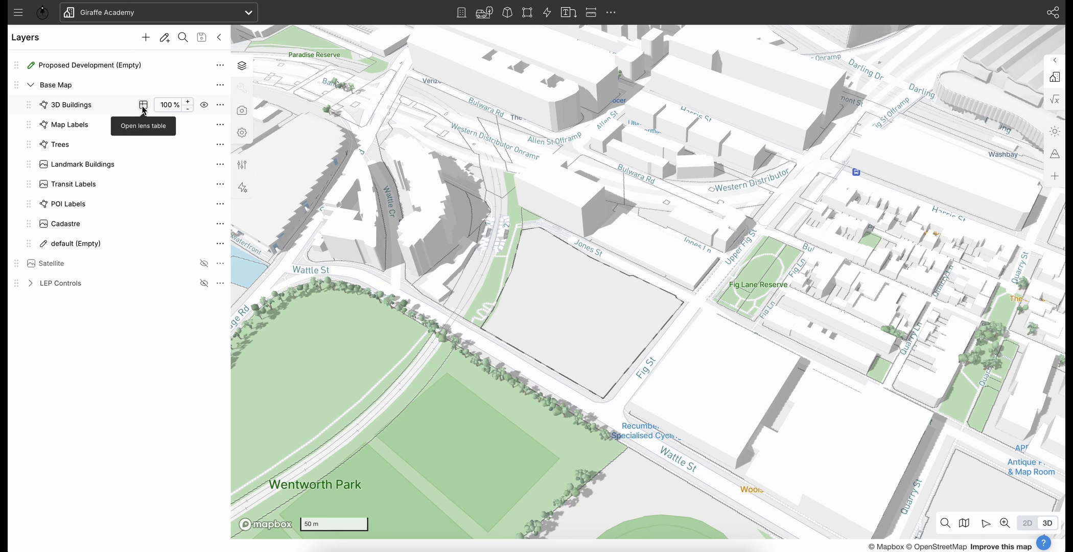
{"action": "left_click", "coordinate": [143, 106]}
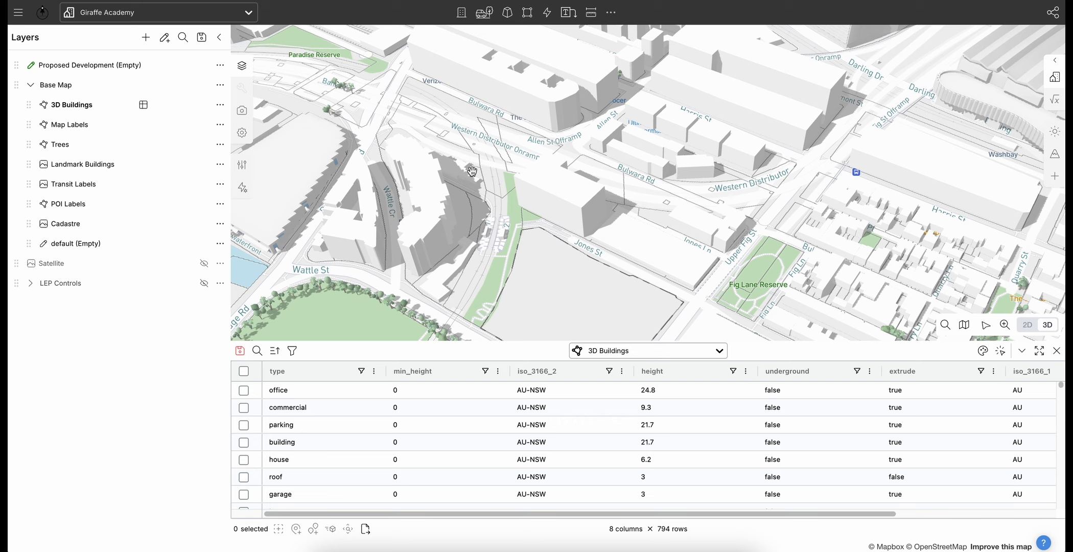
{"action": "left_click", "coordinate": [293, 351]}
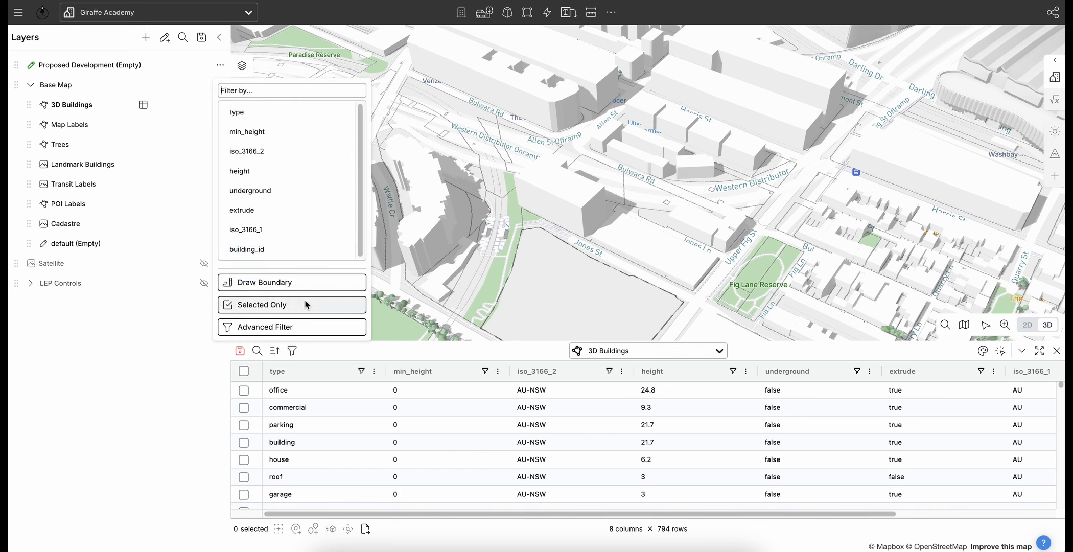
{"action": "left_click", "coordinate": [280, 282]}
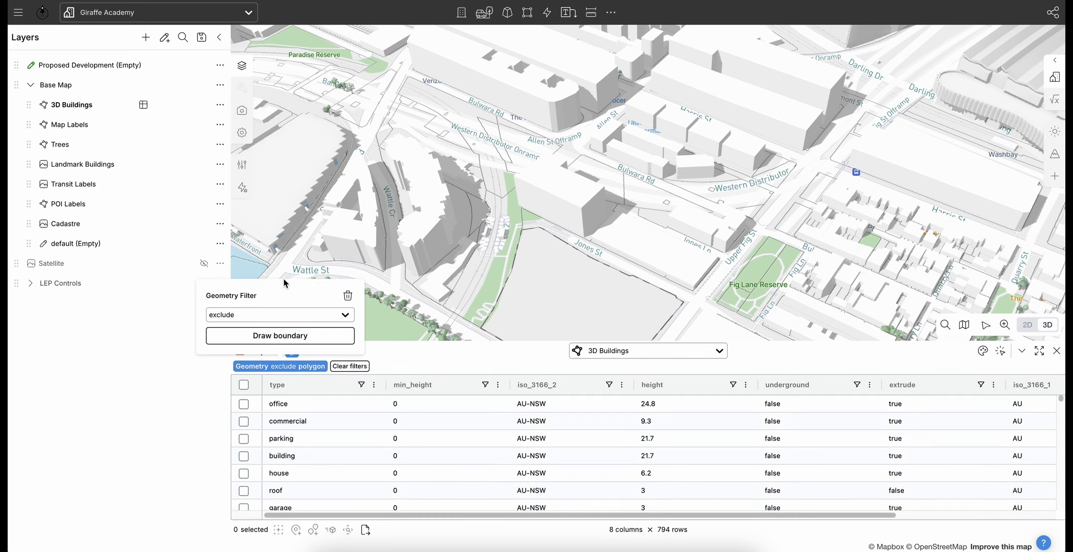
Draw a nine-point exclusion boundary of about 16,930 m² around the buildings between Jones St and Western Distributor, apply it and close the table
{"action": "left_click", "coordinate": [287, 335]}
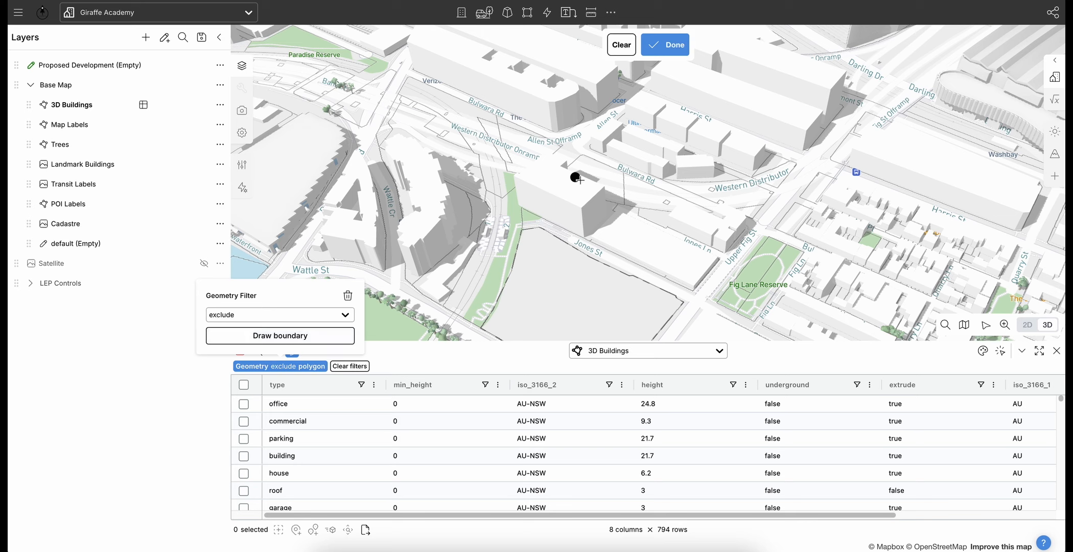
{"action": "left_click", "coordinate": [758, 200]}
{"action": "left_click", "coordinate": [660, 194]}
{"action": "left_click", "coordinate": [581, 165]}
{"action": "left_click", "coordinate": [498, 162]}
{"action": "left_click", "coordinate": [504, 210]}
{"action": "left_click", "coordinate": [575, 238]}
{"action": "left_click", "coordinate": [675, 287]}
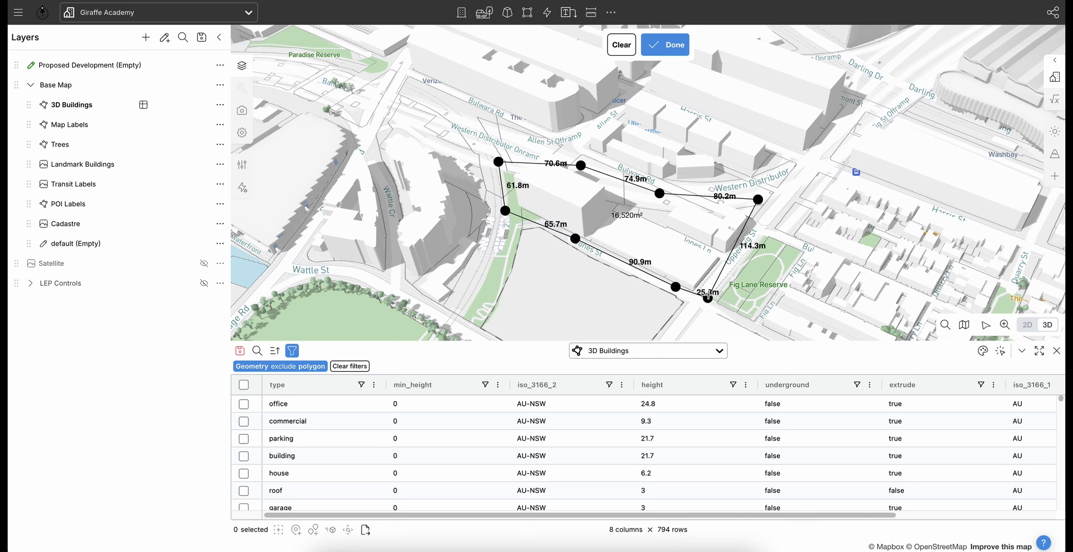
{"action": "left_click", "coordinate": [702, 301]}
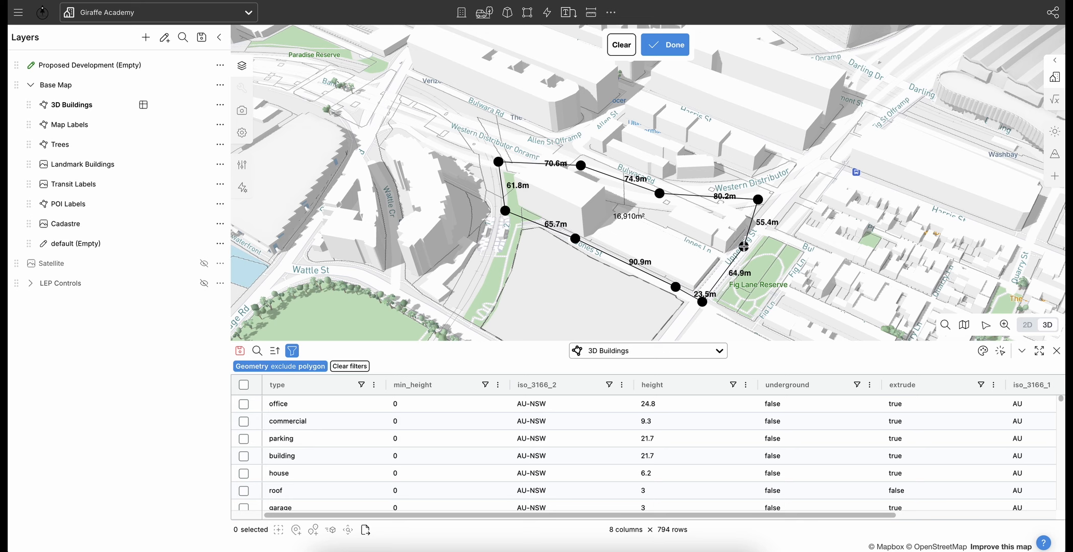
{"action": "double_click", "coordinate": [743, 247]}
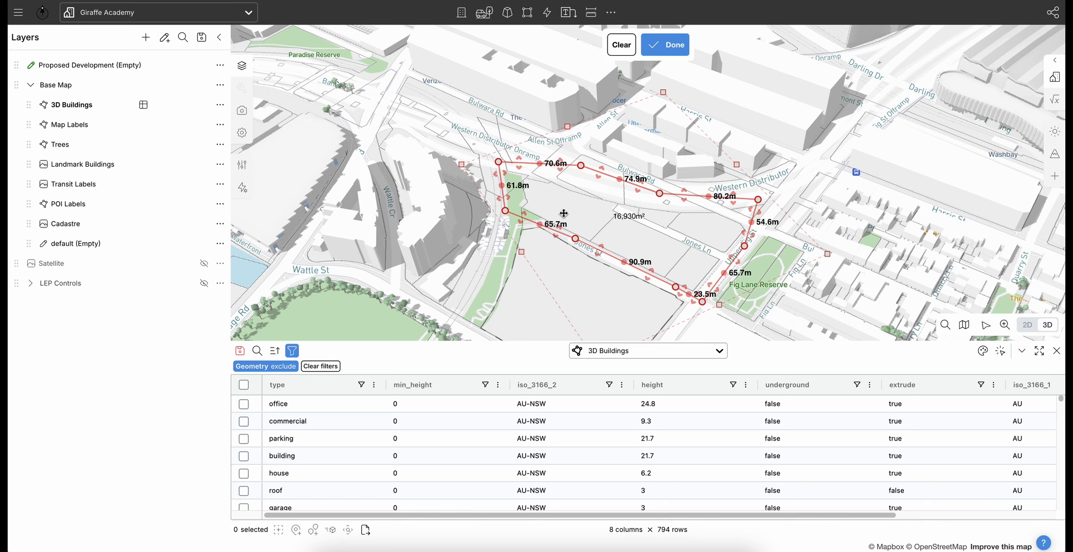
{"action": "left_click", "coordinate": [672, 51]}
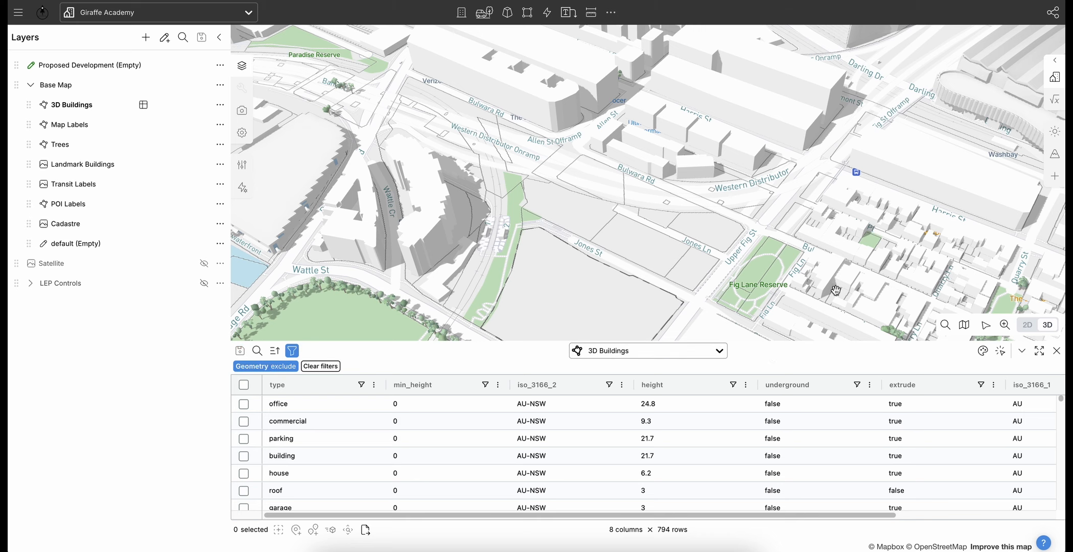
{"action": "left_click", "coordinate": [1056, 351]}
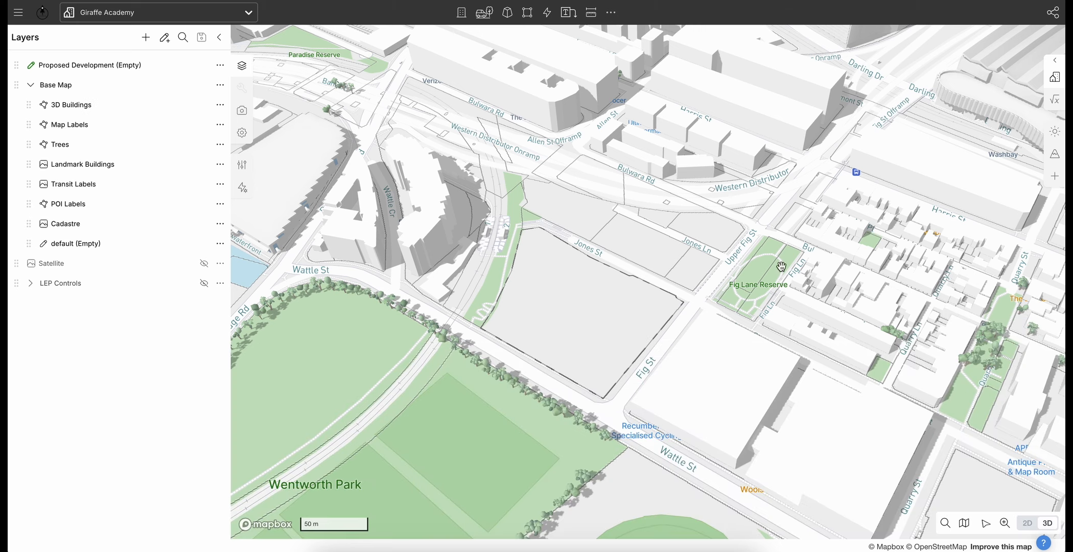
{"action": "scroll", "coordinate": [618, 236], "scroll_direction": "up", "scroll_amount": 3}
{"action": "right_click_drag", "start_coordinate": [661, 259], "coordinate": [606, 266]}
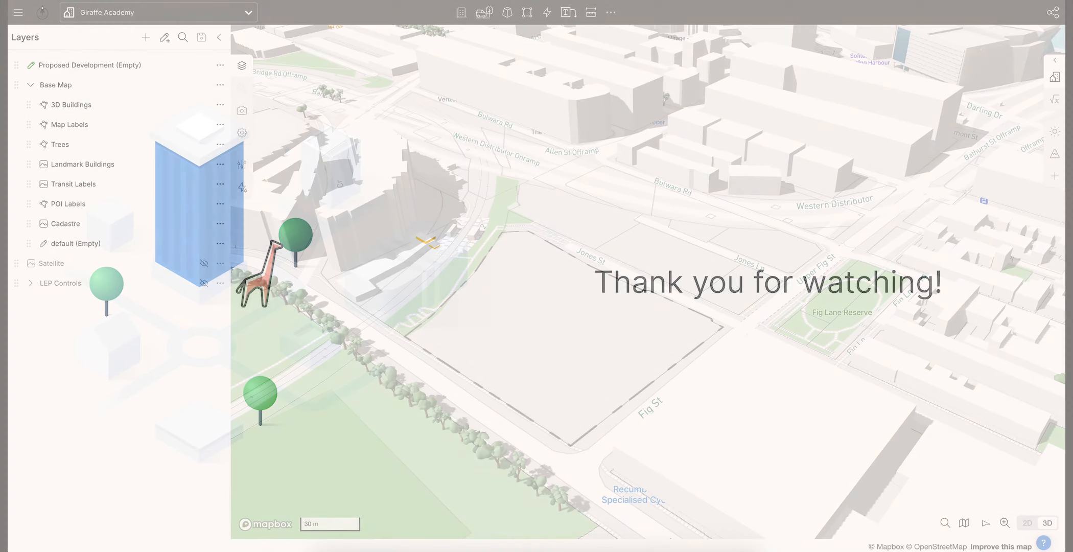